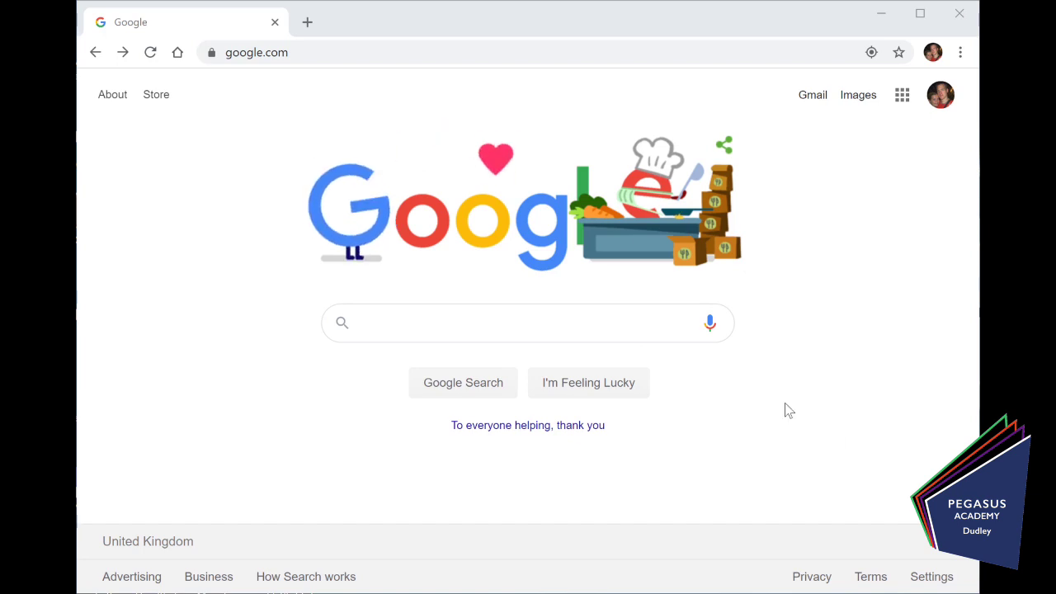
# Step: Replace the current web address with showmyhomework.co.uk in Chrome's address bar
pyautogui.click(321, 53)
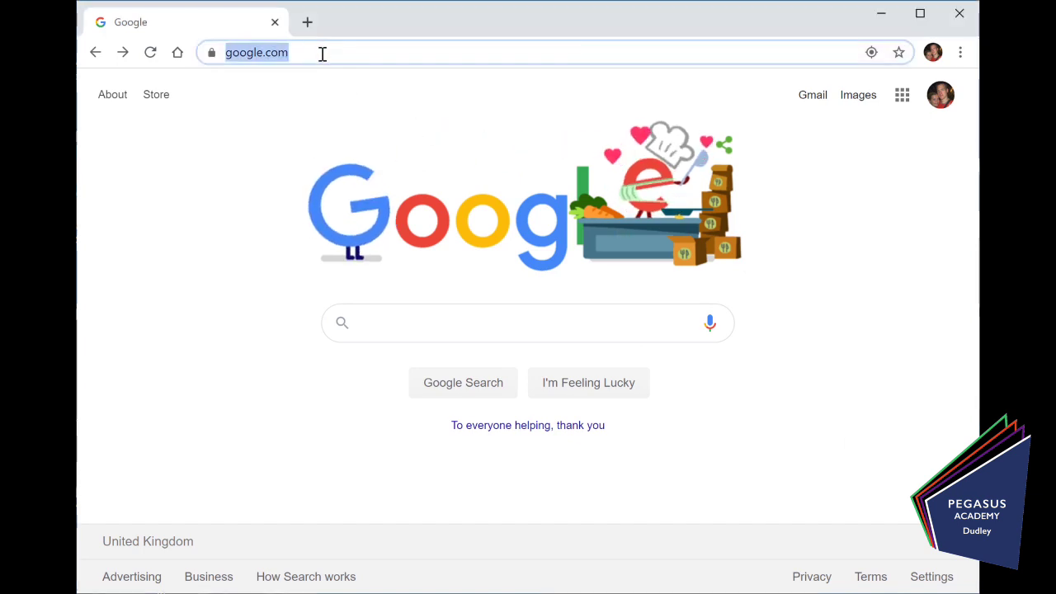
pyautogui.write('showm')
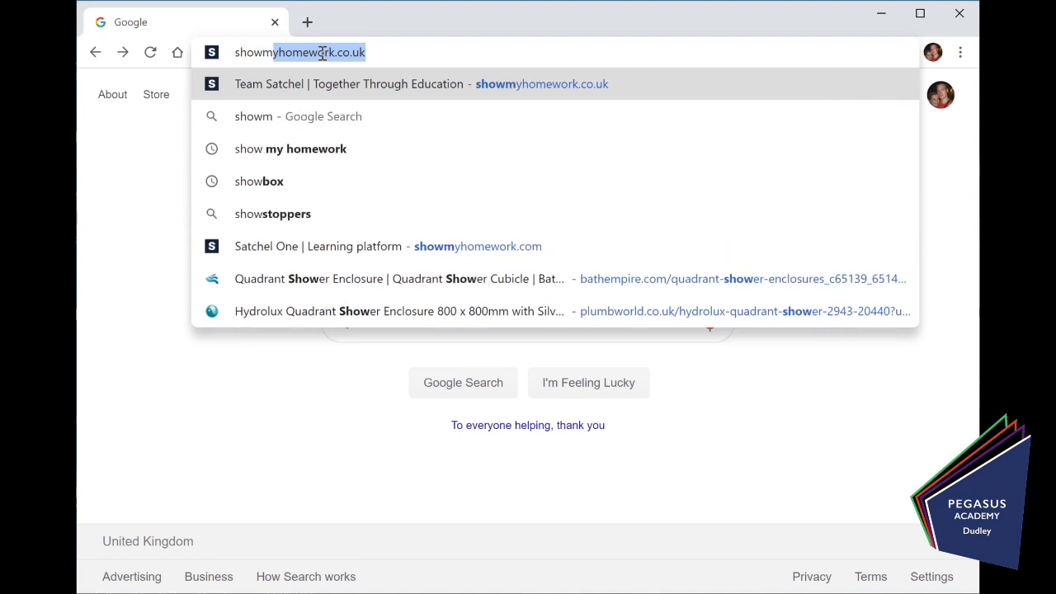
pyautogui.write('yhomewo')
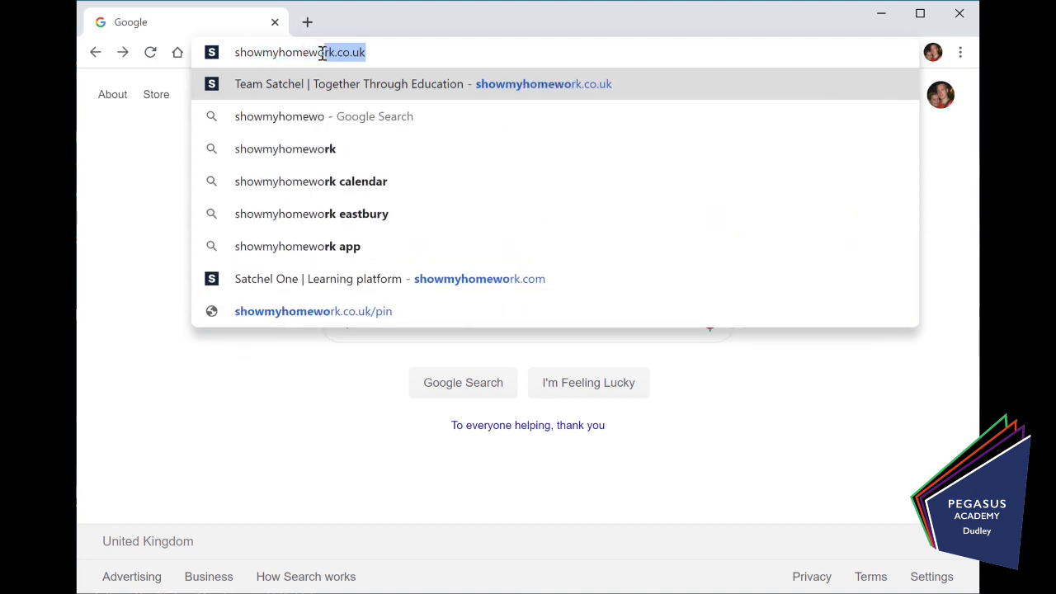
pyautogui.write('rk.co.u')
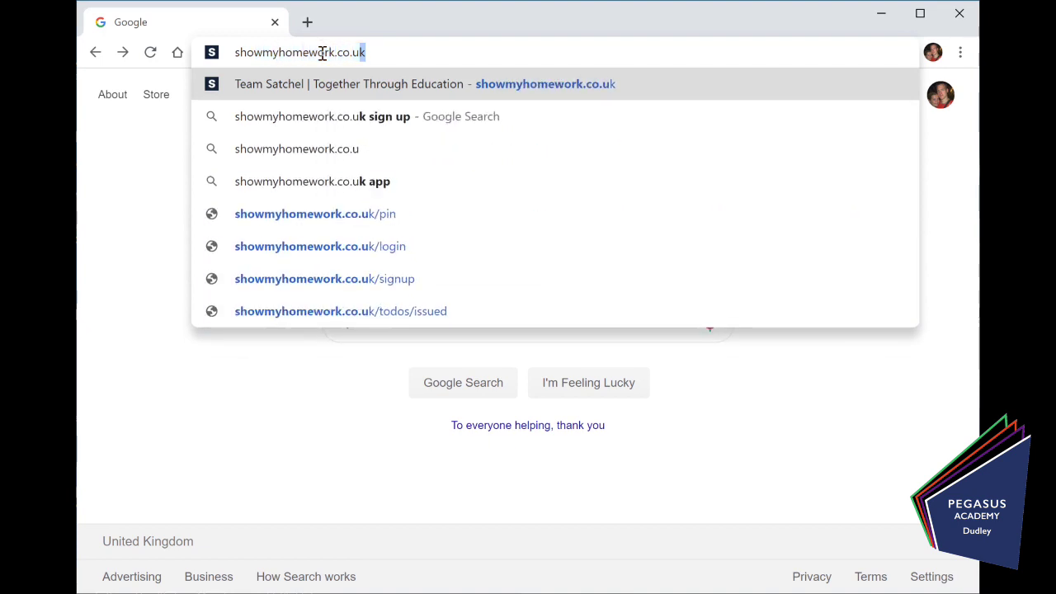
pyautogui.write('k')
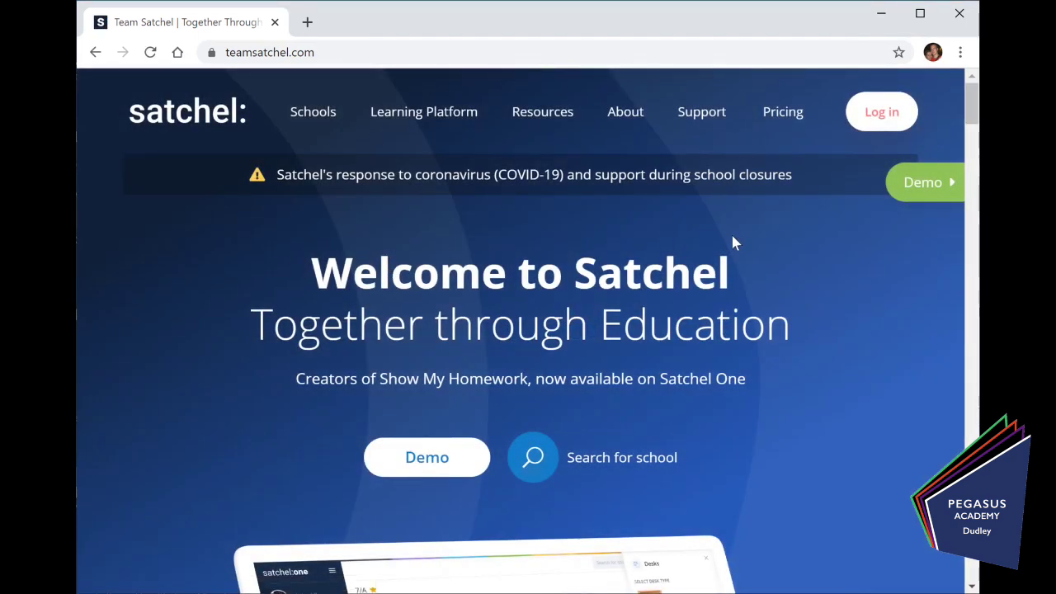
# Step: Open the student login form and choose Pegasus Academy as the school
pyautogui.click(882, 115)
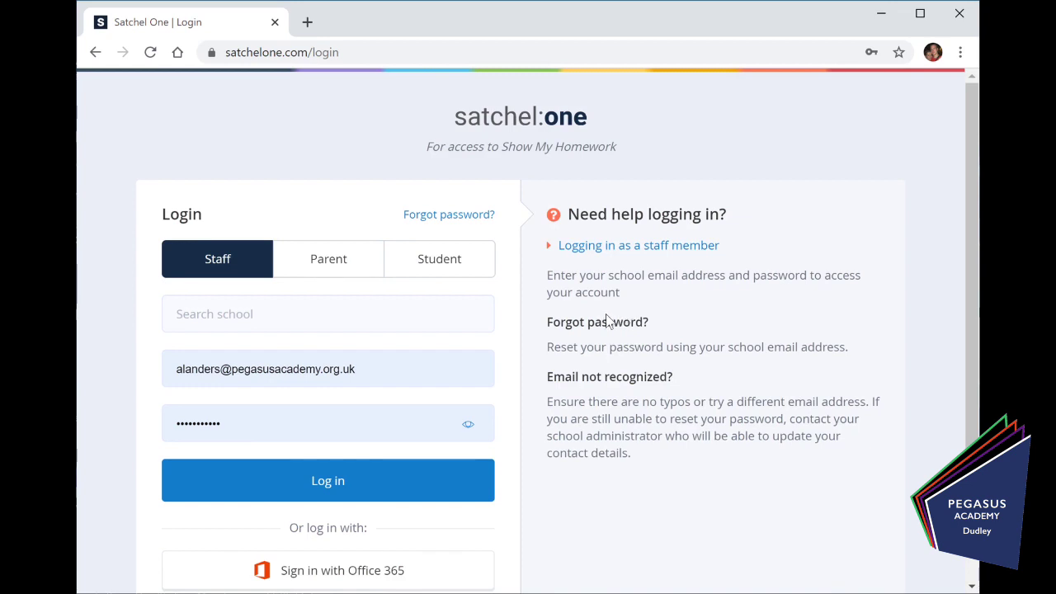
pyautogui.click(436, 267)
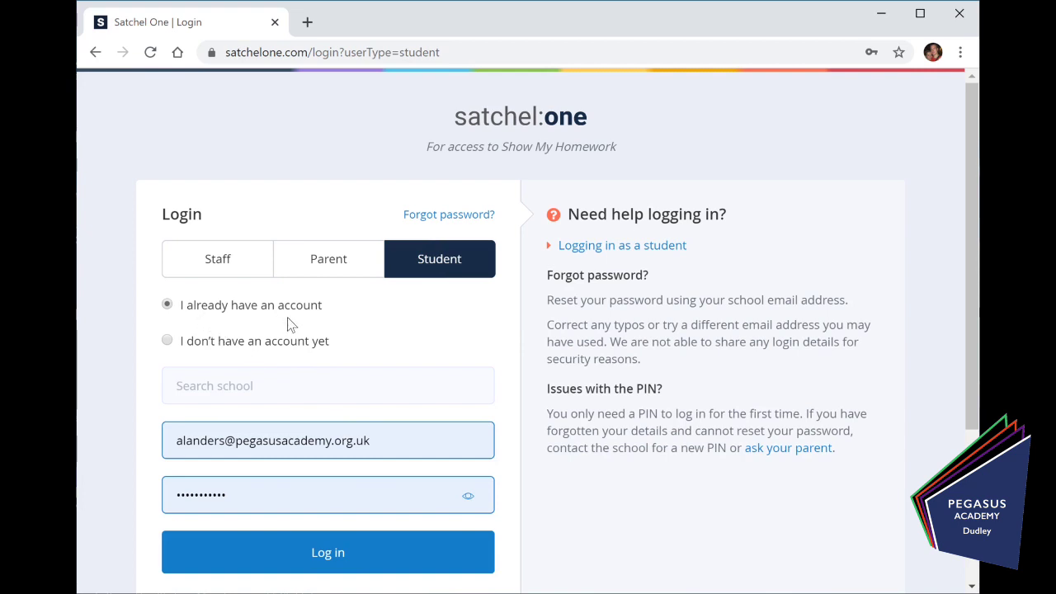
pyautogui.click(290, 373)
pyautogui.write('Pegas')
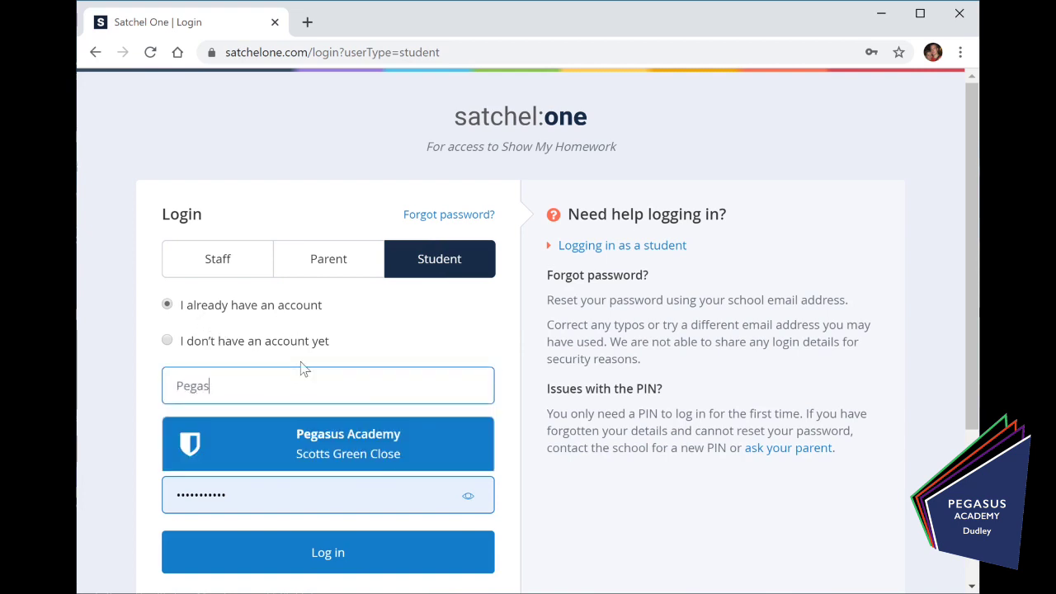
pyautogui.click(393, 453)
# Step: Clear the autofilled email and saved password from the login fields
pyautogui.moveTo(412, 440); pyautogui.dragTo(166, 442)
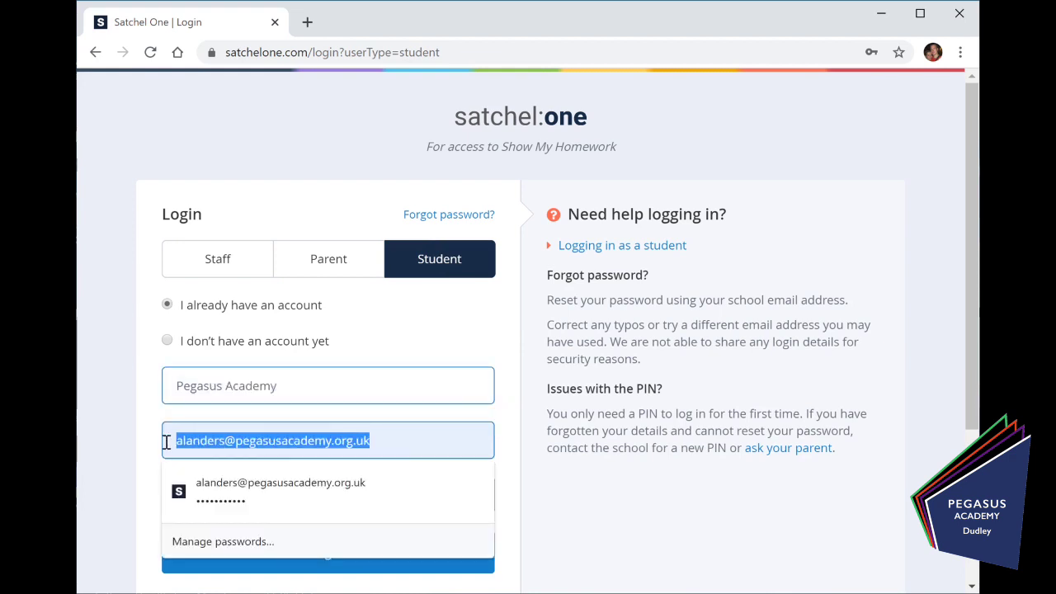
pyautogui.press('BackSpace')
pyautogui.press('Tab')
pyautogui.moveTo(252, 498); pyautogui.dragTo(165, 494)
pyautogui.press('BackSpace')
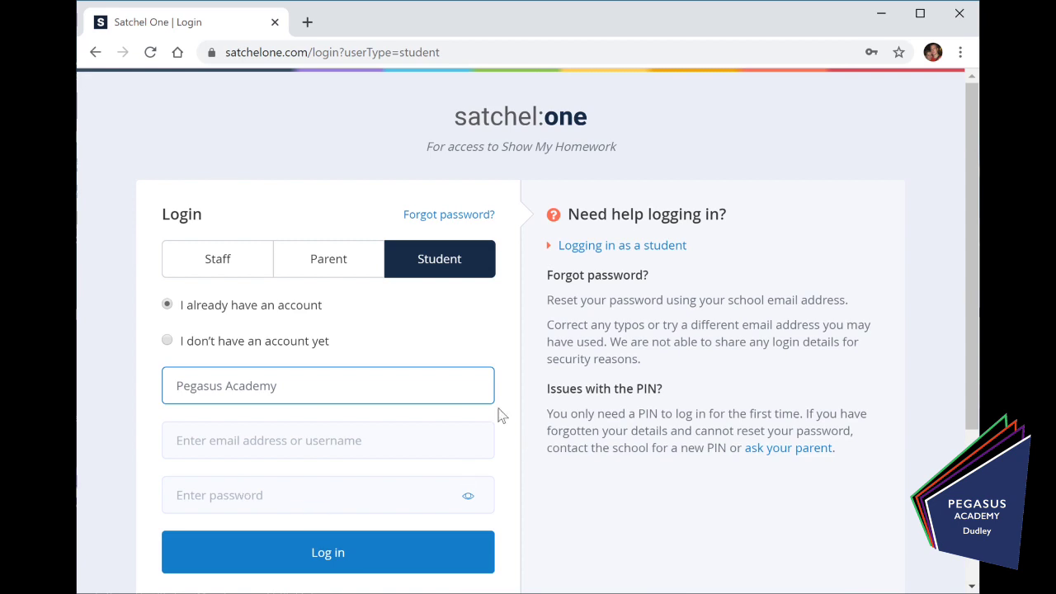
# Step: Scroll down the login page to the Office 365, Google and RM Unify sign-in options
pyautogui.scroll(-1, 593, 198)
pyautogui.scroll(-2, 592, 202)
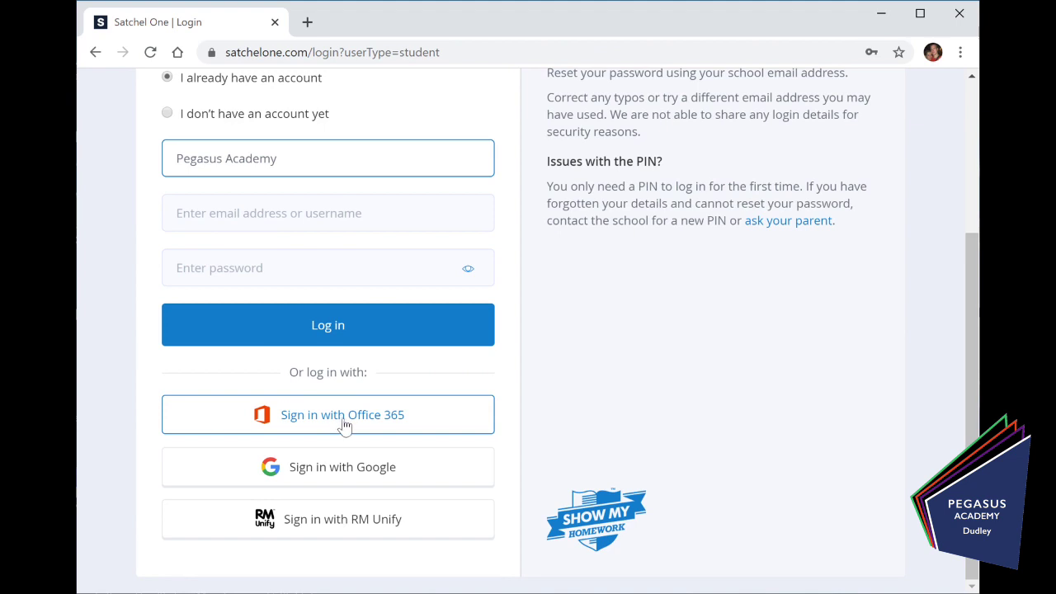
# Step: Start Office 365 sign-in and replace the prefilled email with the student's school email address
pyautogui.click(379, 422)
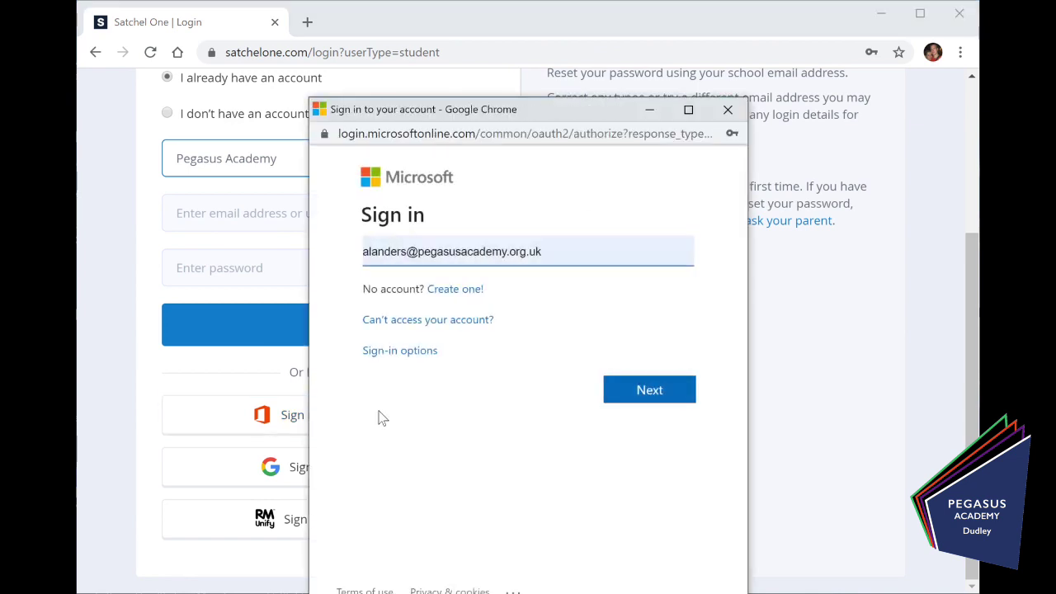
pyautogui.moveTo(552, 250); pyautogui.dragTo(360, 264)
pyautogui.press('BackSpace')
pyautogui.press('BackSpace')
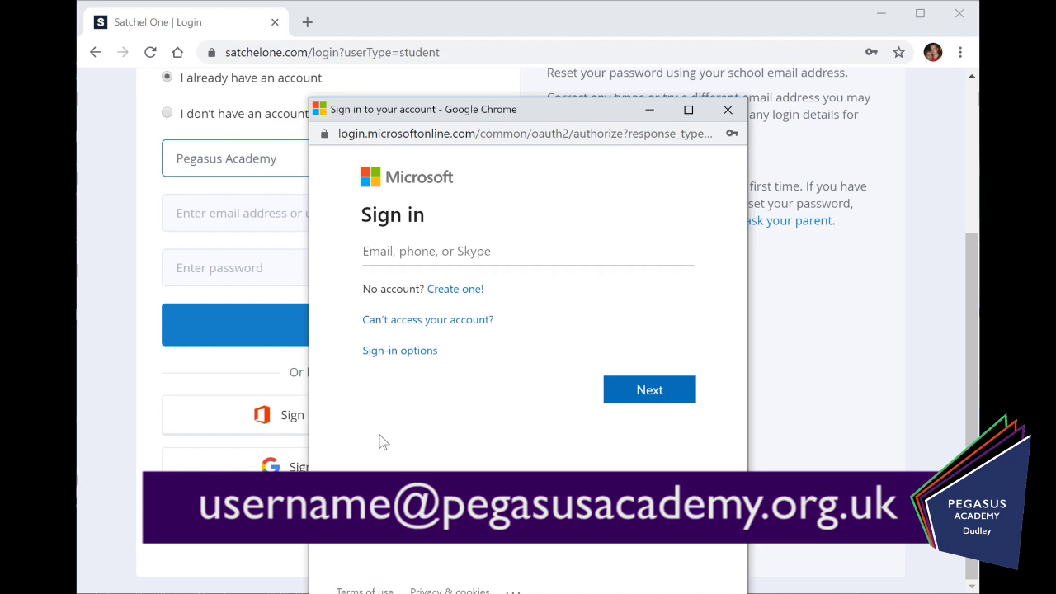
pyautogui.click(391, 249)
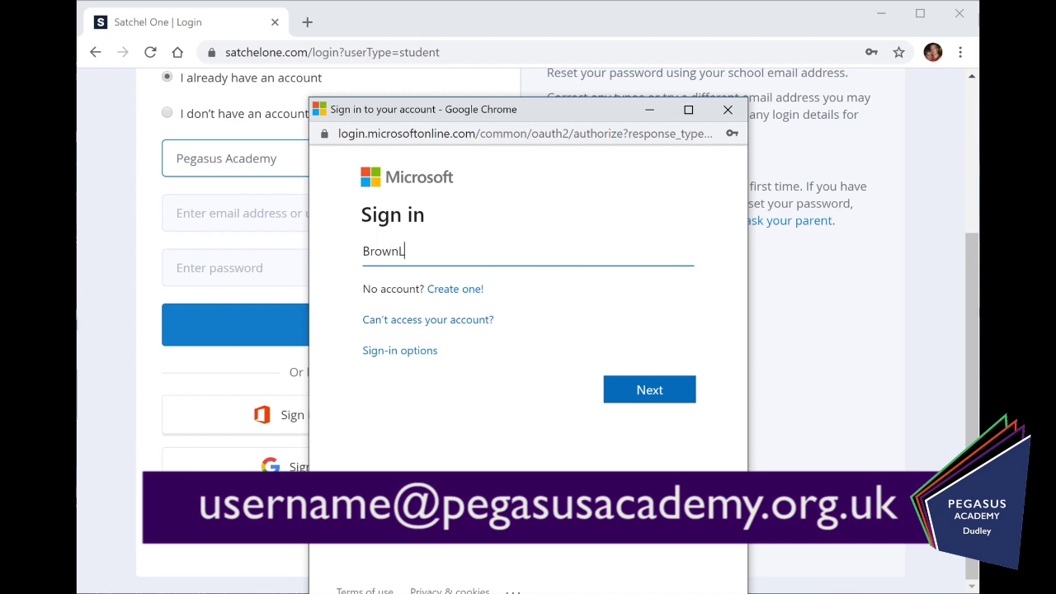
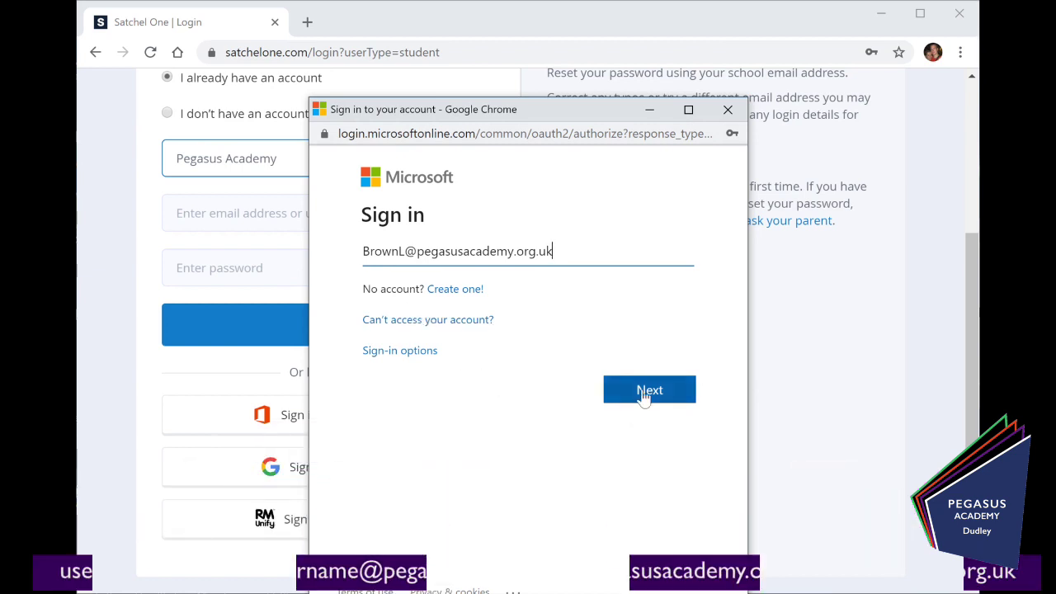
# Step: Continue past the email step and submit the student's account password
pyautogui.click(646, 392)
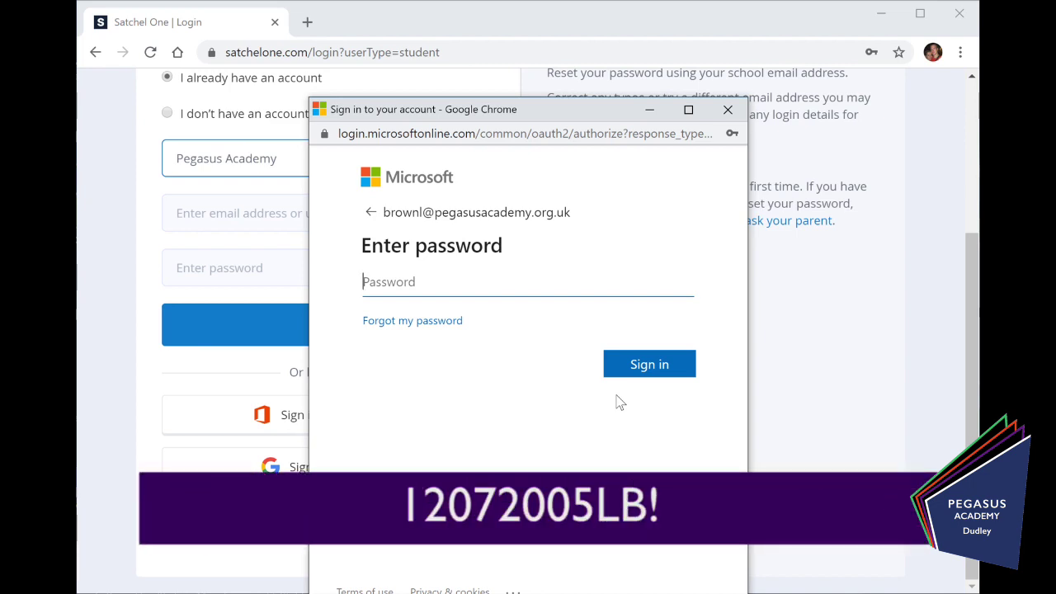
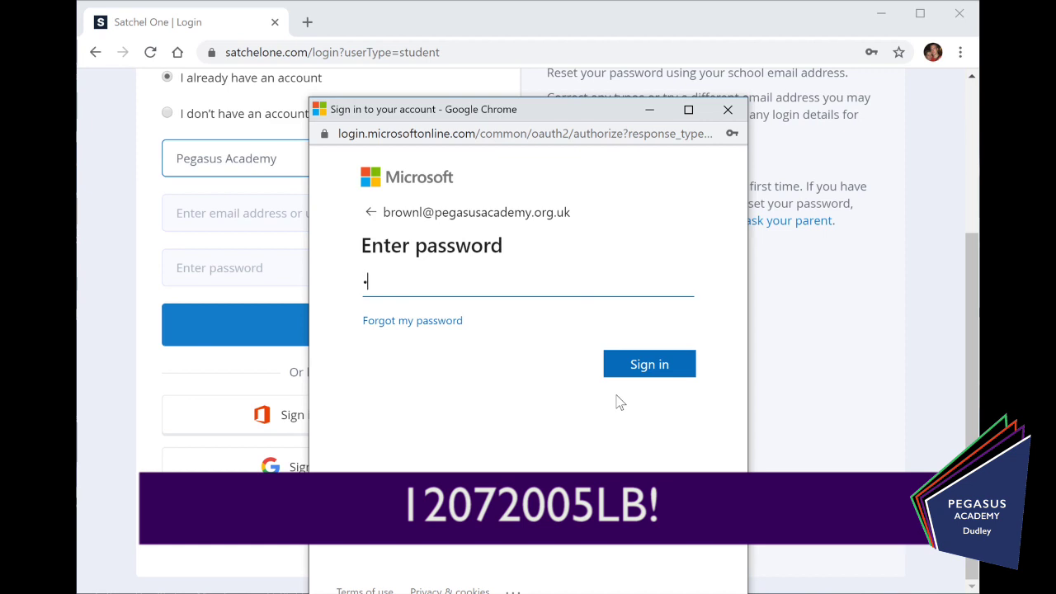
pyautogui.click(648, 370)
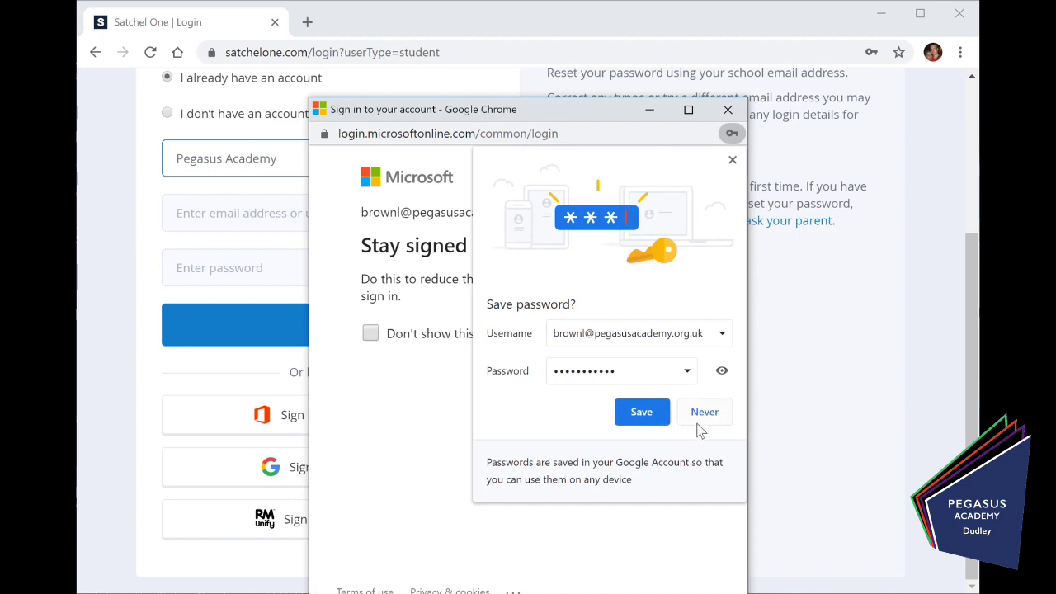
# Step: Dismiss the save-password offer, stay signed in to reach the to-do list, then log out
pyautogui.click(659, 415)
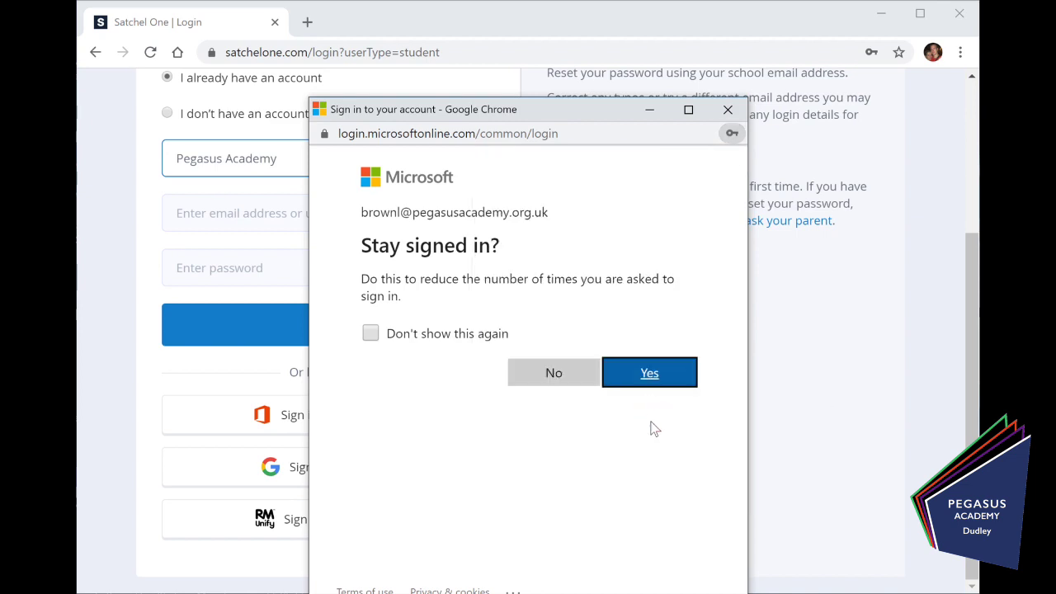
pyautogui.click(644, 372)
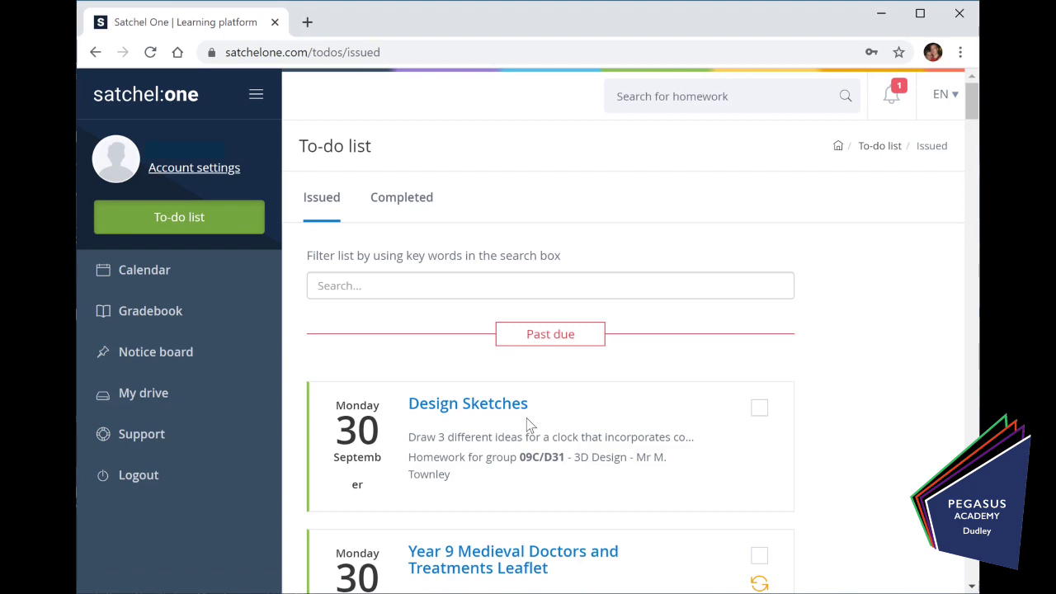
pyautogui.click(164, 477)
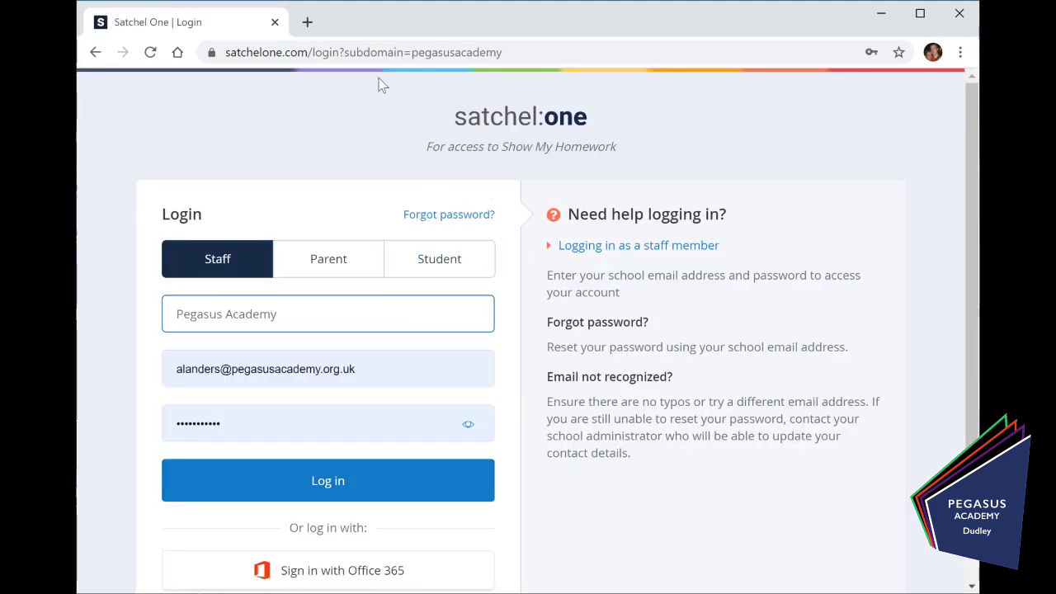
pyautogui.click(349, 52)
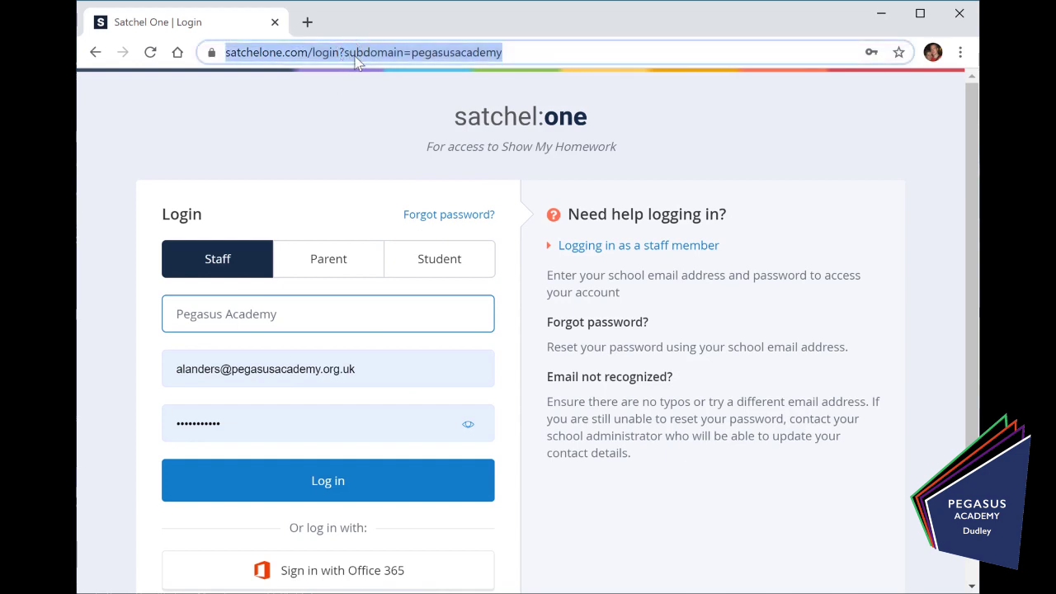
pyautogui.write('ww.')
pyautogui.press('BackSpace')
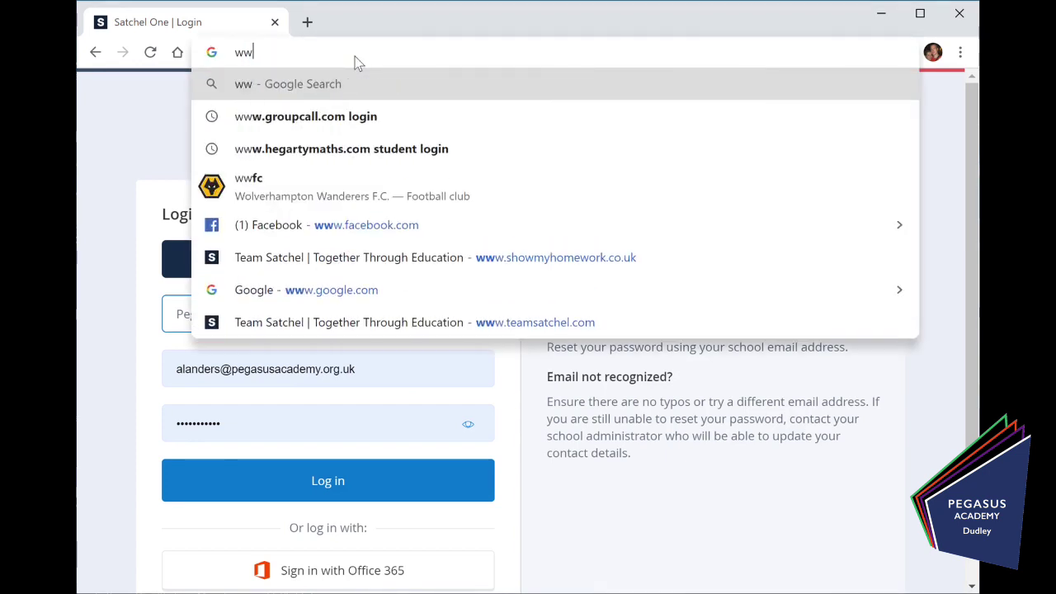
pyautogui.write('w.google.')
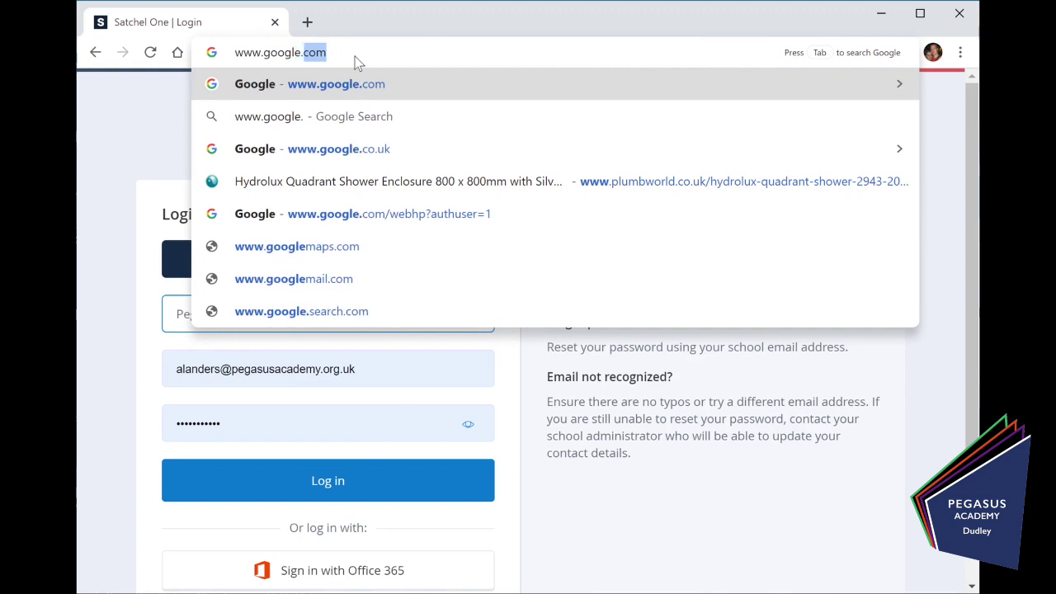
pyautogui.write('co')
pyautogui.press('Return')
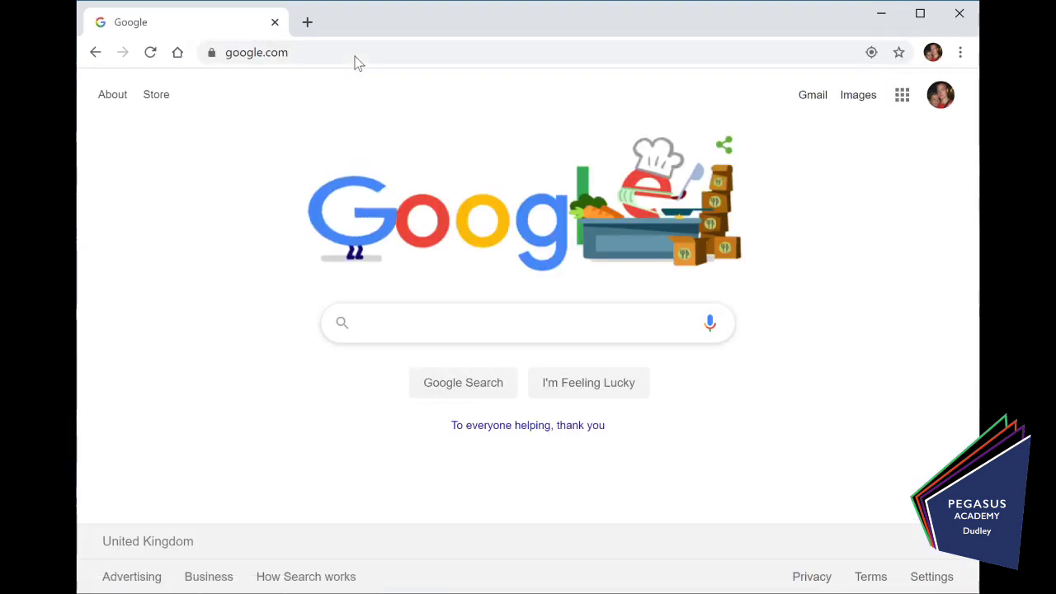
pyautogui.click(358, 56)
pyautogui.write('sh')
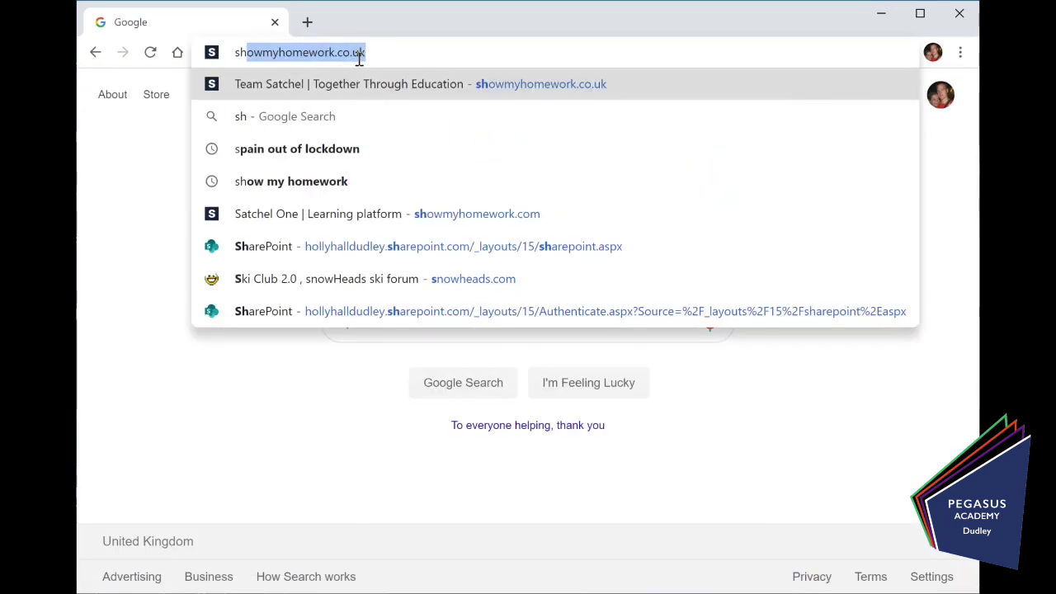
pyautogui.write('owmyhomework.co')
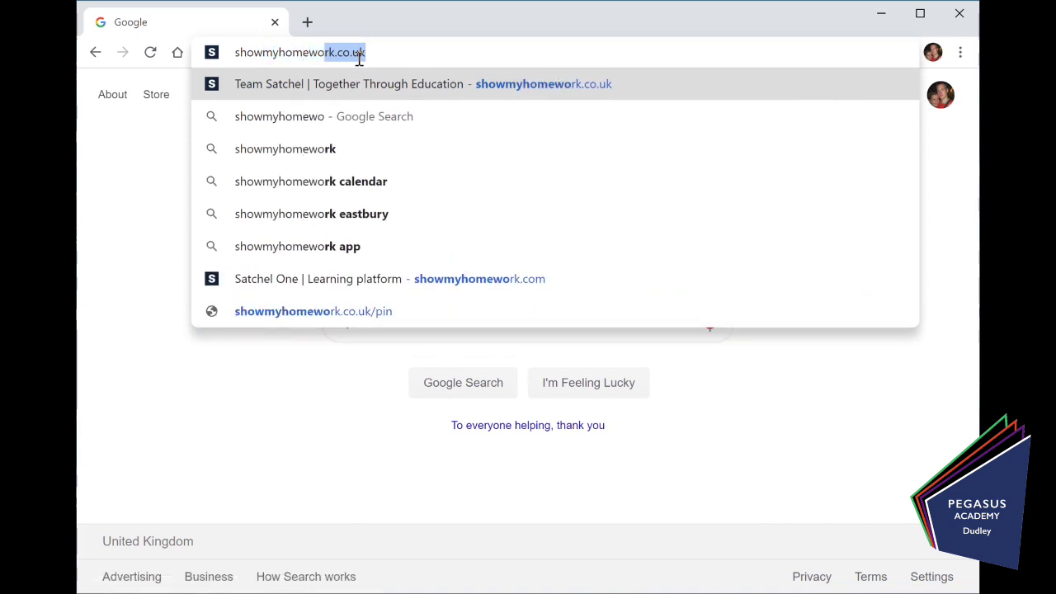
pyautogui.write('.uk')
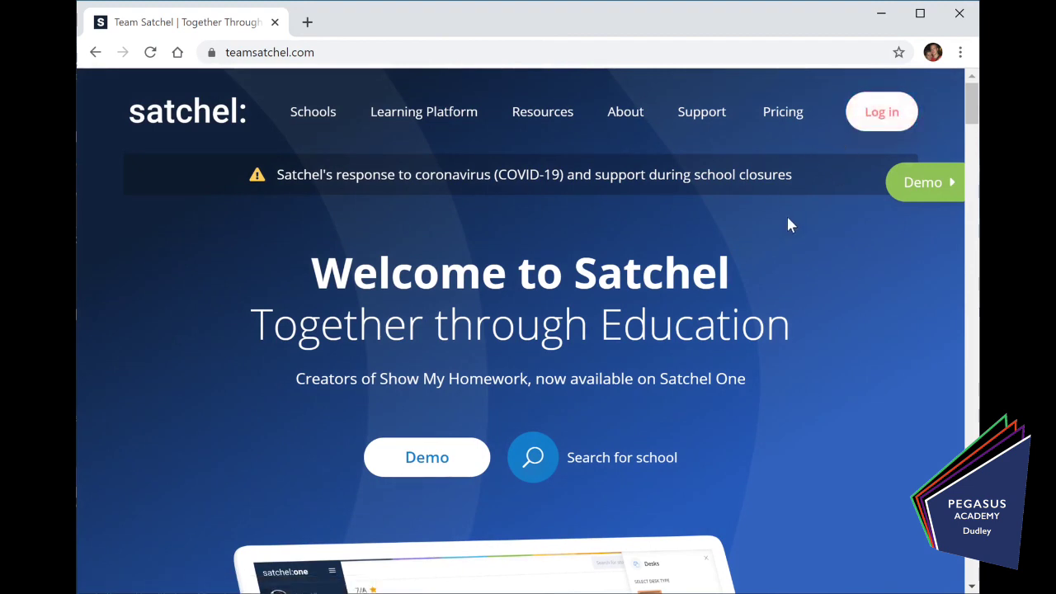
# Step: Open the Satchel One login page and sign in with the staff Office 365 account
pyautogui.click(881, 115)
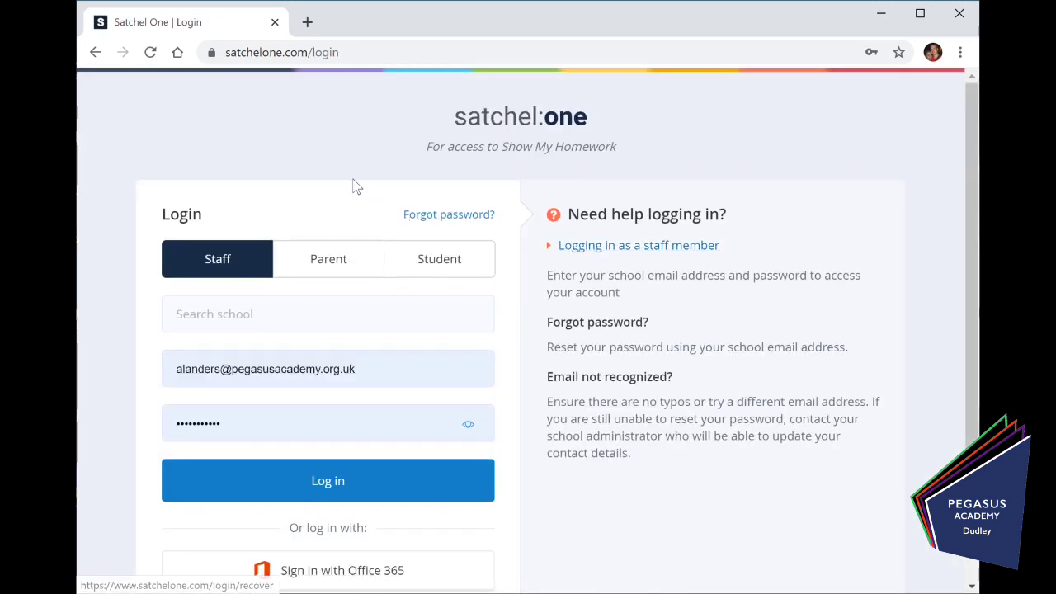
pyautogui.scroll(-2, 343, 203)
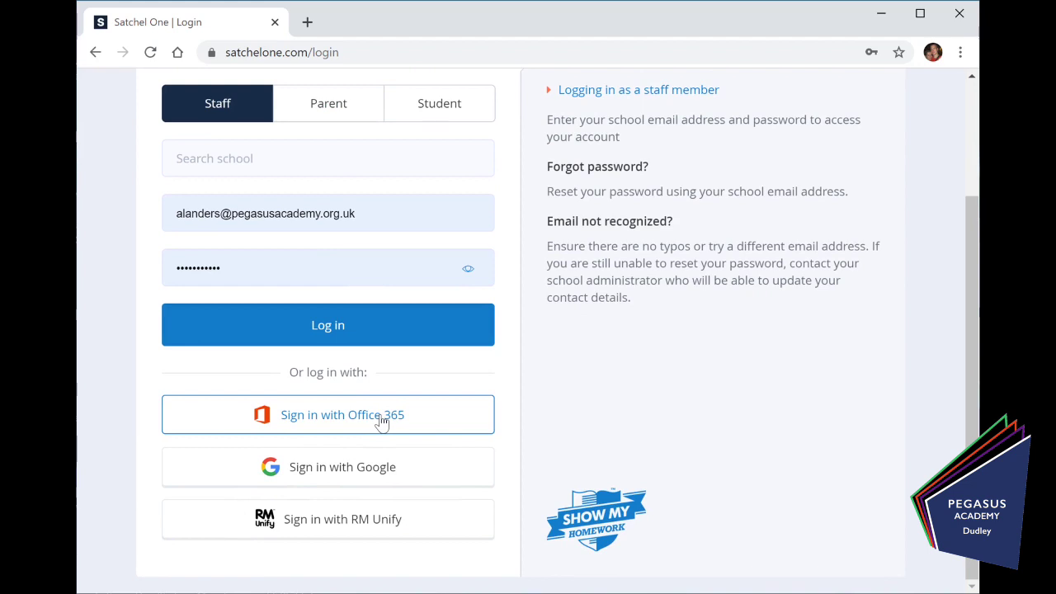
pyautogui.click(382, 419)
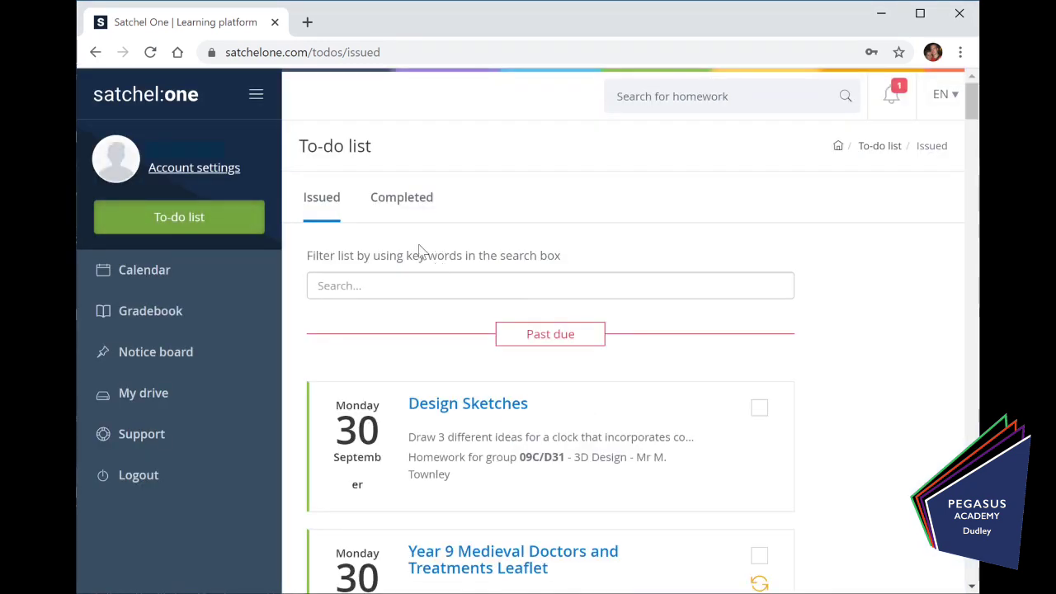
pyautogui.scroll(-20, 417, 252)
pyautogui.scroll(-15, 425, 320)
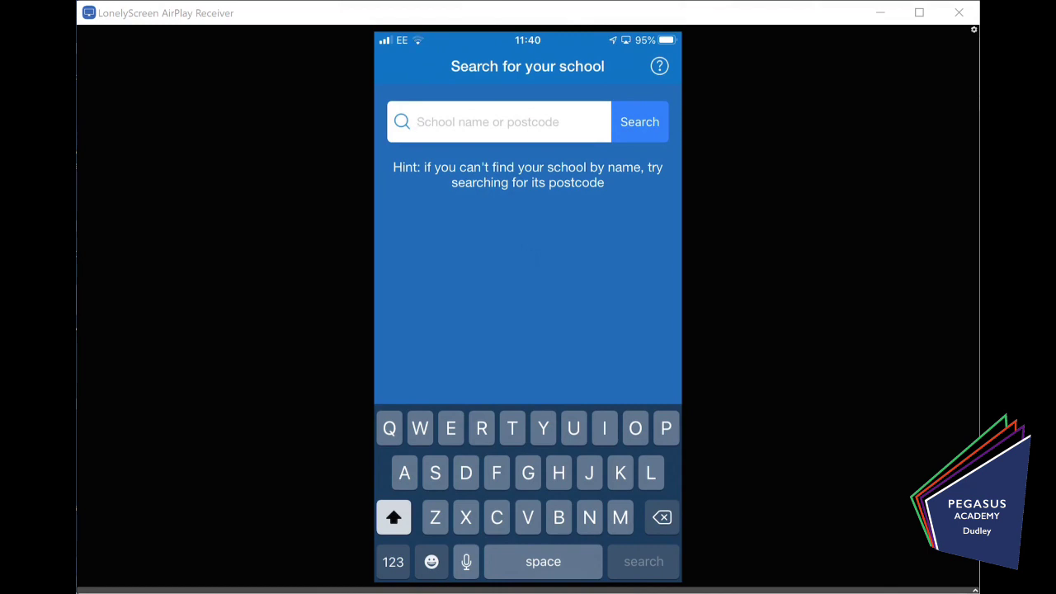
# Step: Search the app's school list for 'Pegasus Academy'
pyautogui.write('Pegasu')
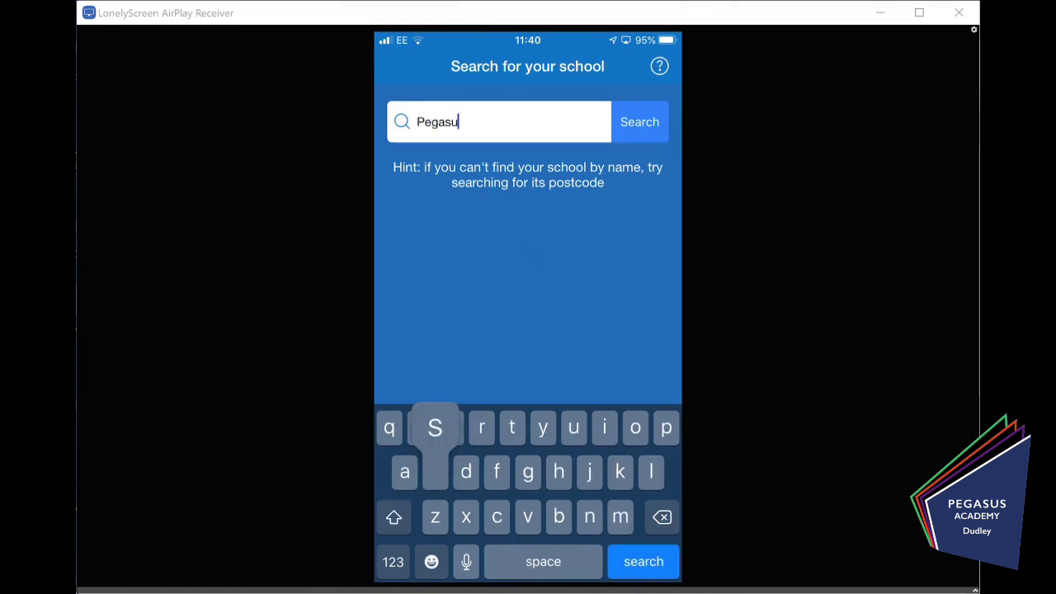
pyautogui.write('s Academy')
pyautogui.press('Return')
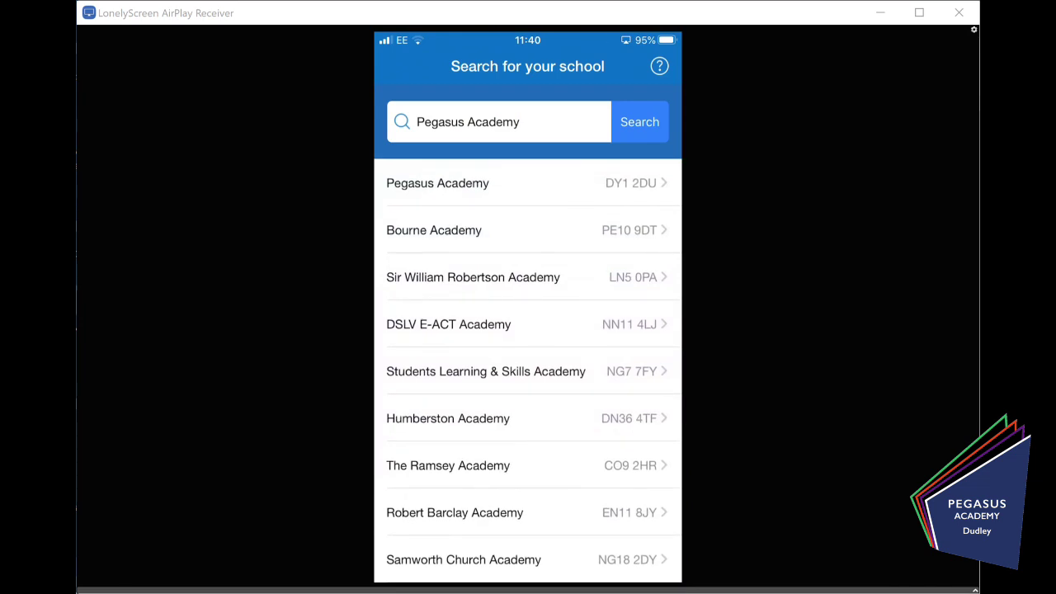
# Step: Choose Pegasus Academy from the school search results
pyautogui.click(438, 182)
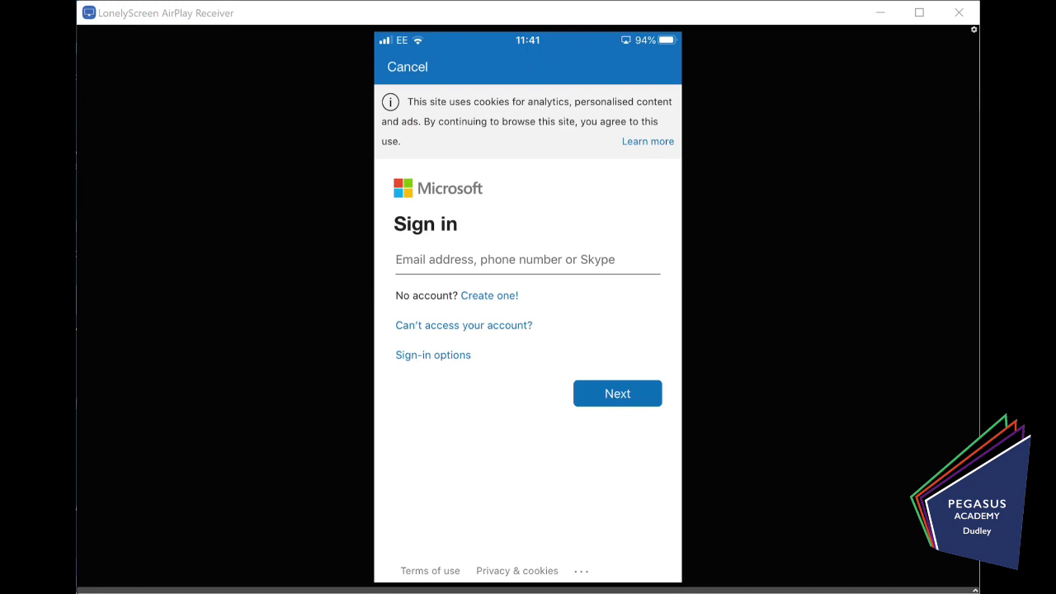
# Step: Enter the student's school email address in the app's Microsoft sign-in and submit it
pyautogui.click(505, 259)
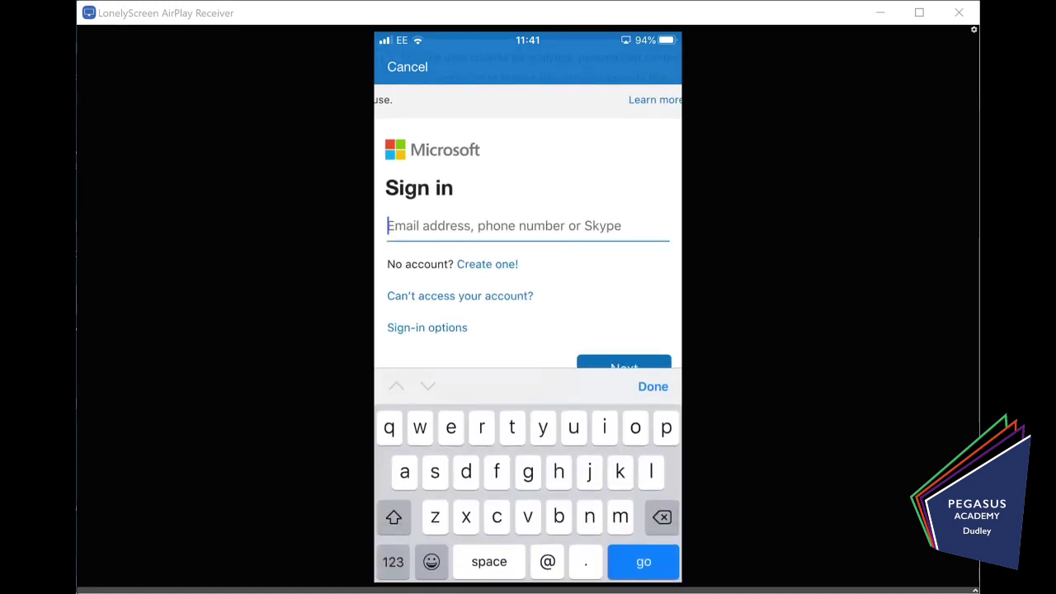
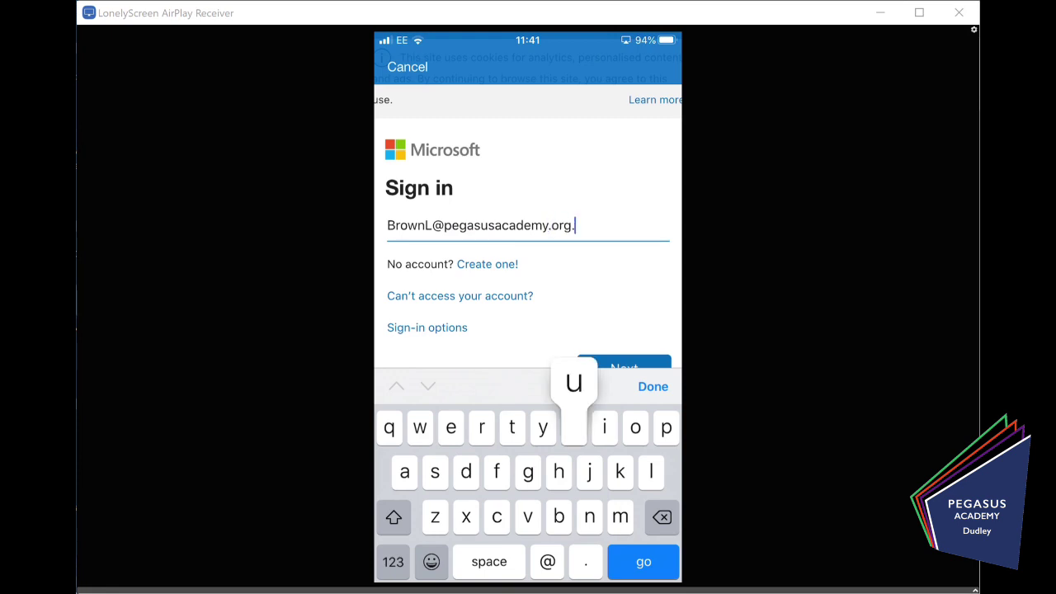
pyautogui.press('Return')
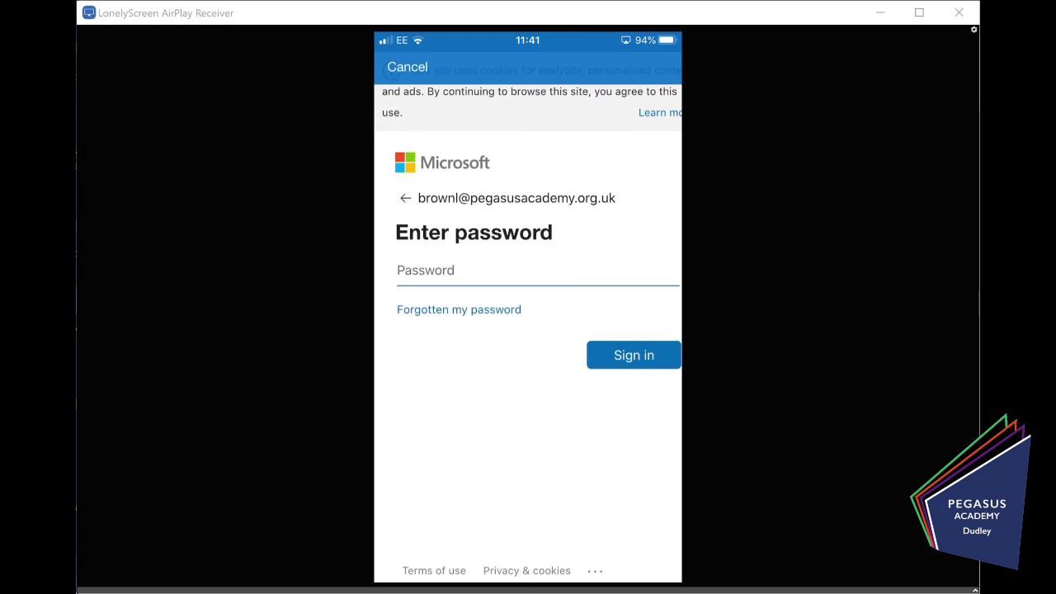
# Step: Enter the account password in the Microsoft password field to sign in
pyautogui.click(495, 270)
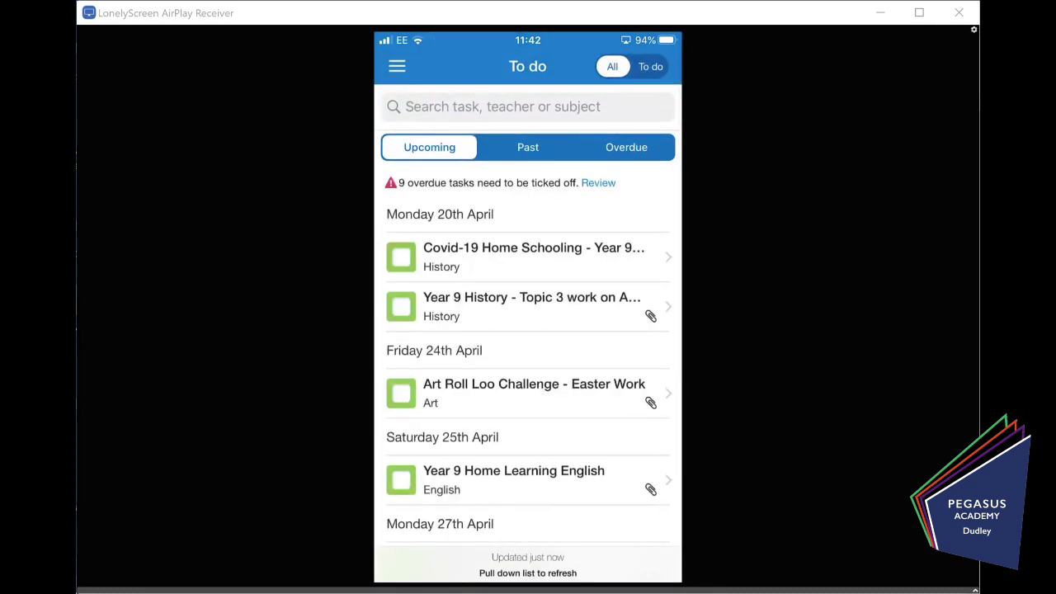
# Step: Scroll through the Year 9 English home learning task (due Mon 27 Apr) to its two DOCX resources and back
pyautogui.scroll(-8, 527, 317)
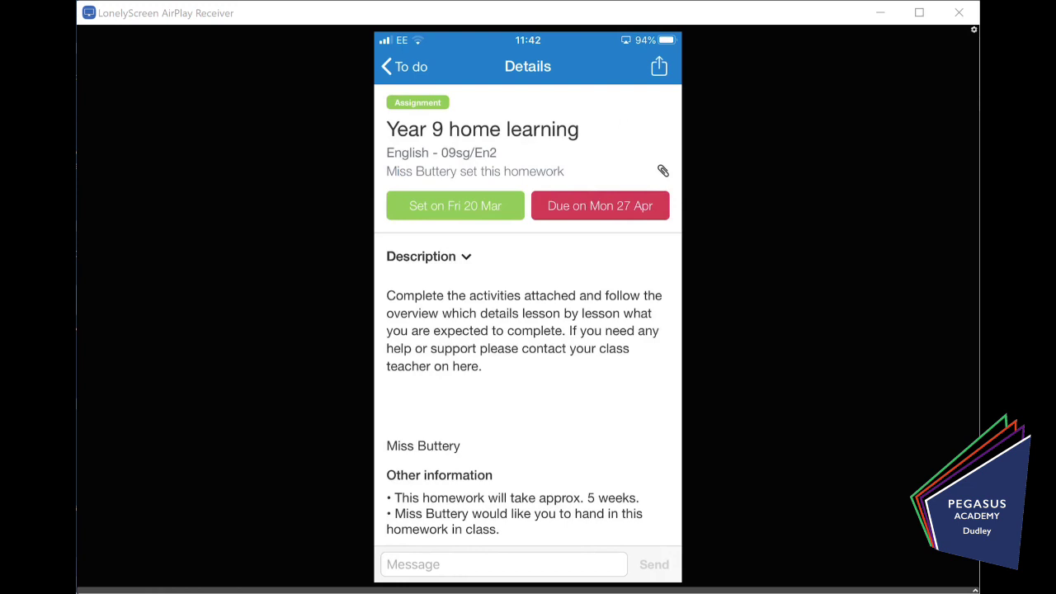
pyautogui.scroll(-5, 528, 314)
pyautogui.scroll(-1, 528, 314)
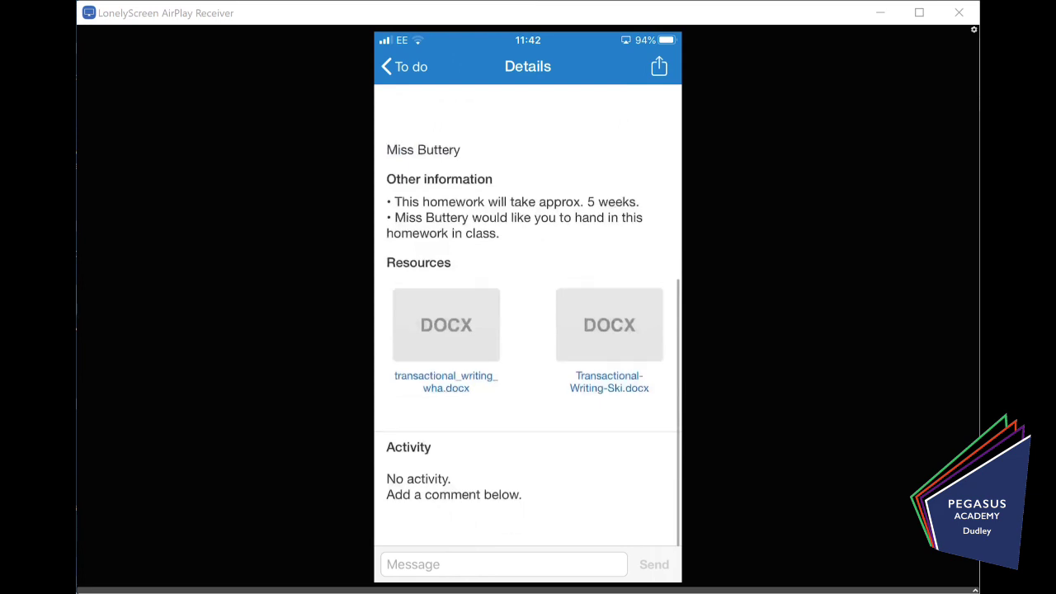
pyautogui.scroll(5, 528, 330)
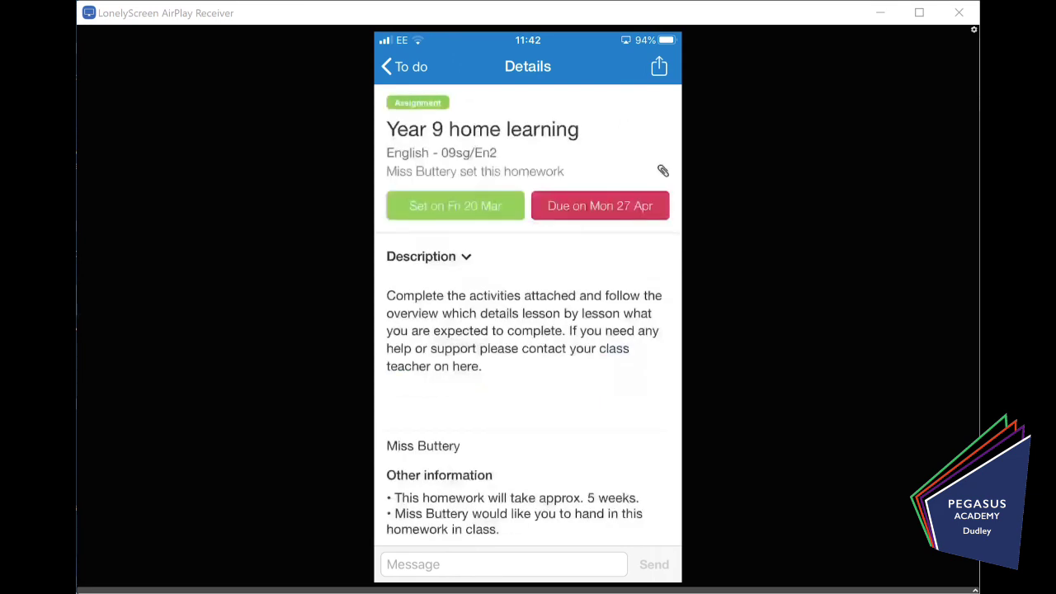